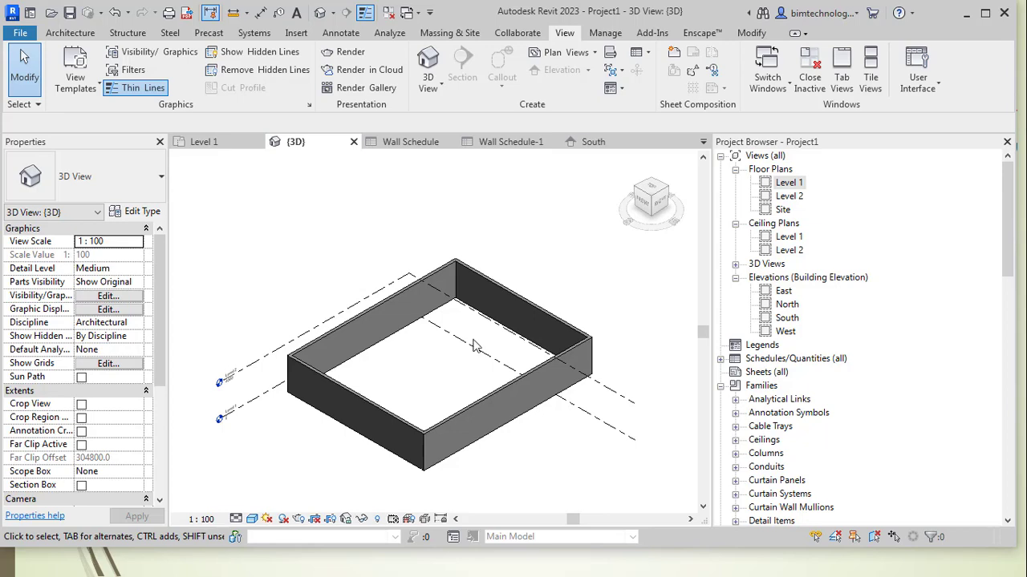
# Select the box's front Generic - 300mm wall (17000 long, 4000 high) to show its properties
pyautogui.scroll(4, 296, 425)
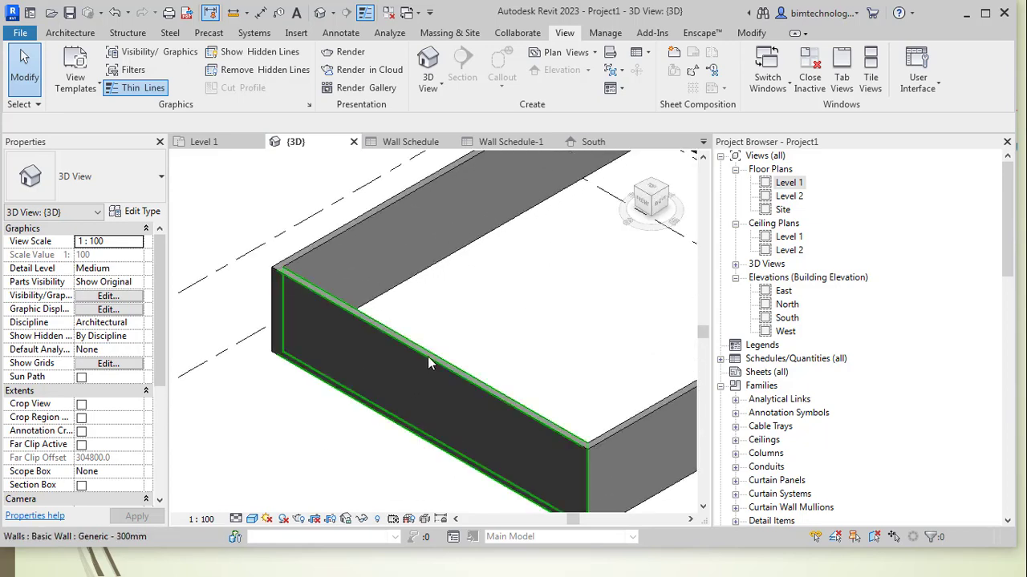
pyautogui.click(427, 356)
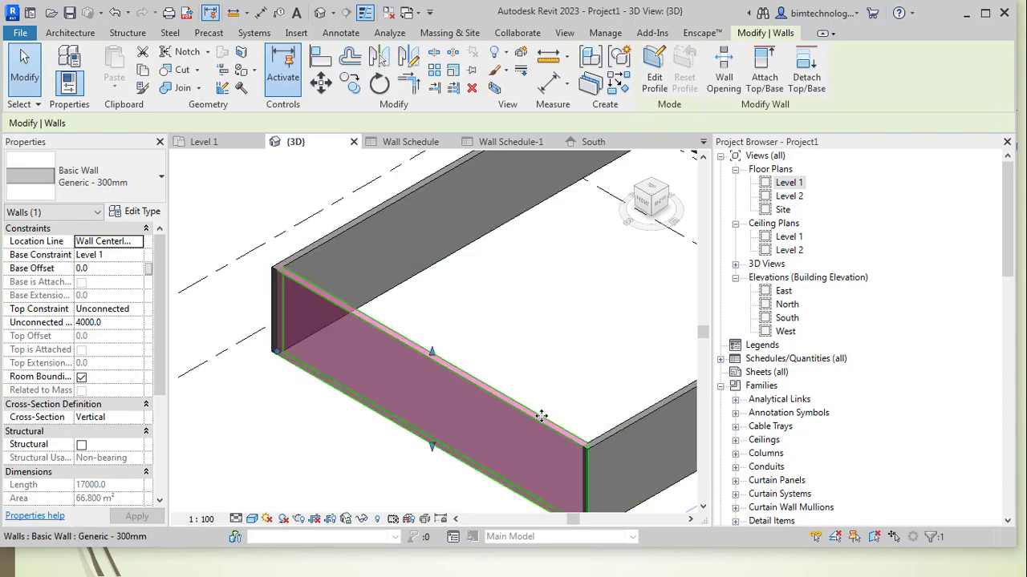
pyautogui.click(265, 439)
pyautogui.moveTo(264, 439); pyautogui.dragTo(228, 443, button='middle')
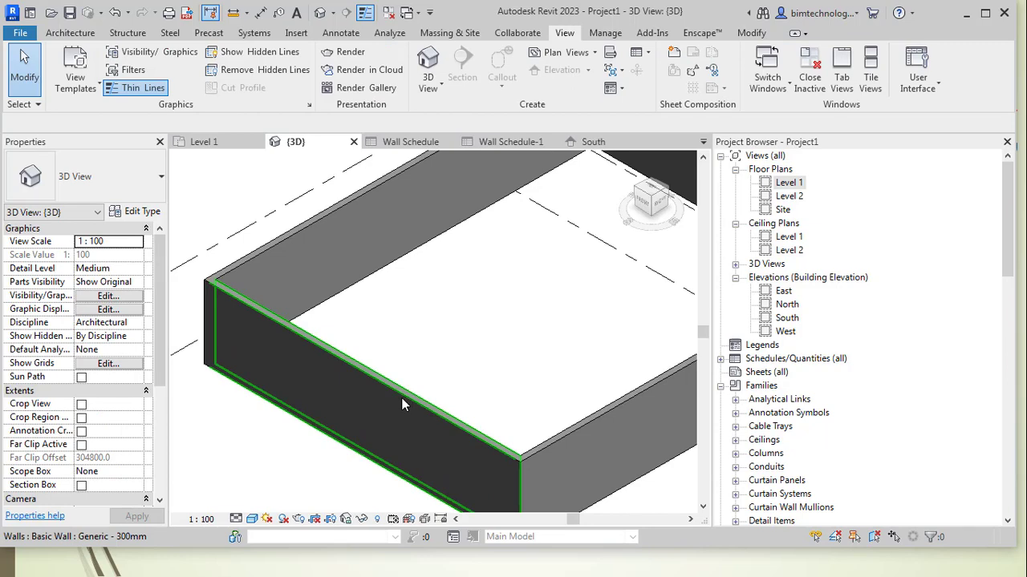
pyautogui.click(402, 399)
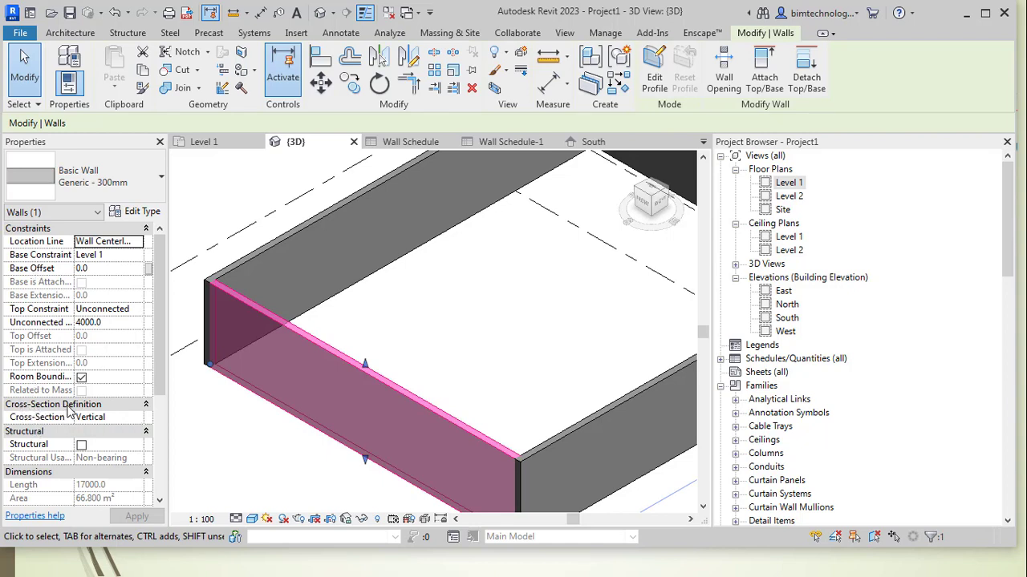
# Set the front wall's Cross-Section to Slanted
pyautogui.click(141, 422)
pyautogui.click(136, 418)
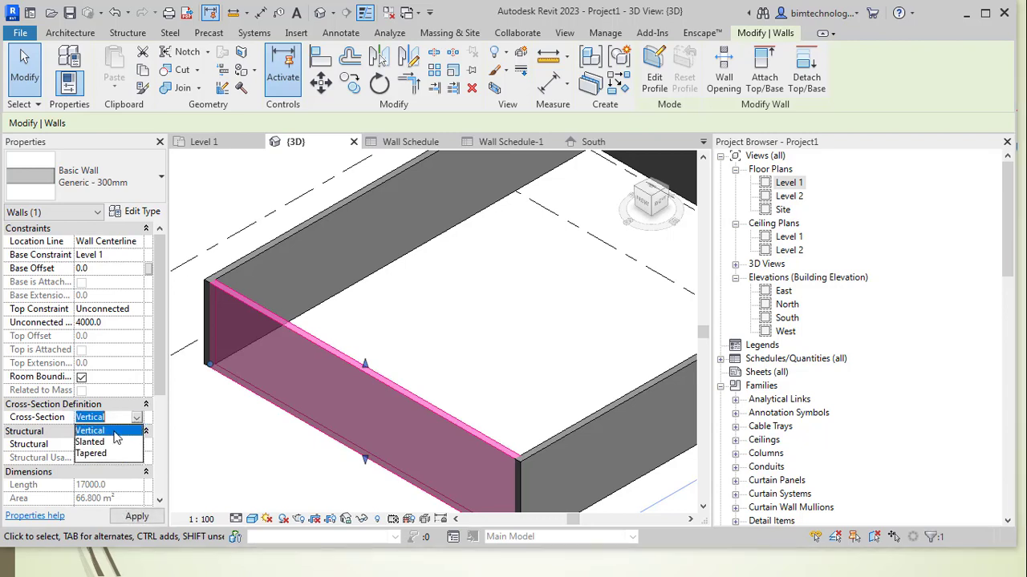
pyautogui.click(95, 443)
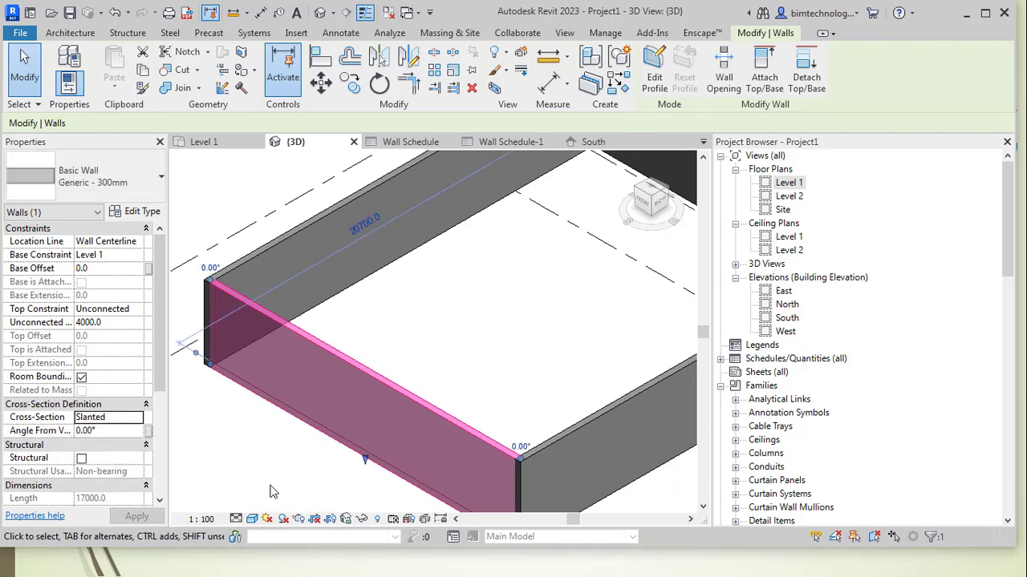
pyautogui.scroll(-2, 233, 483)
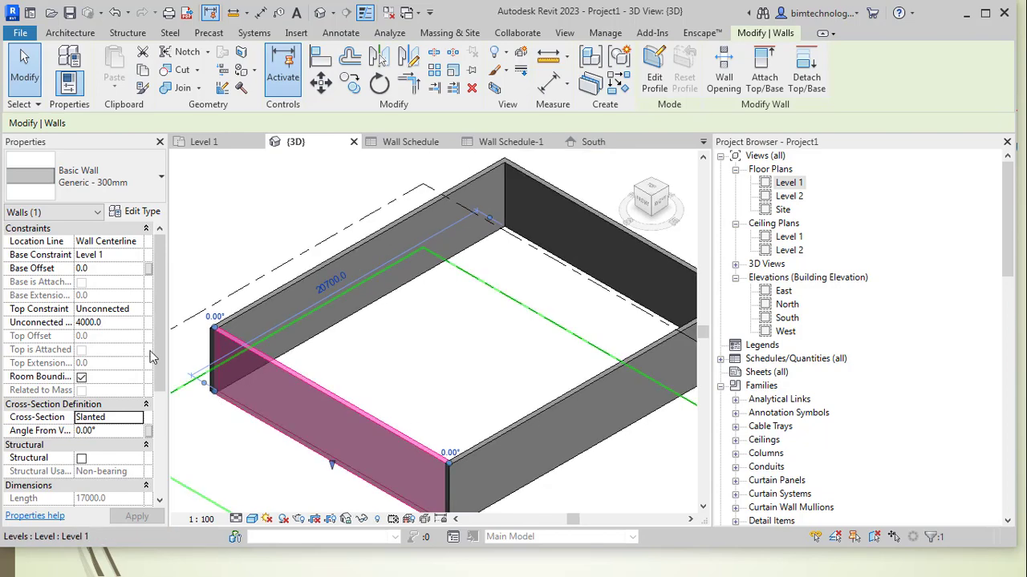
# Set the wall's Angle From Vertical to 45°, then -45°, and finally 15° on the model
pyautogui.click(108, 433)
pyautogui.moveTo(108, 433); pyautogui.dragTo(88, 431)
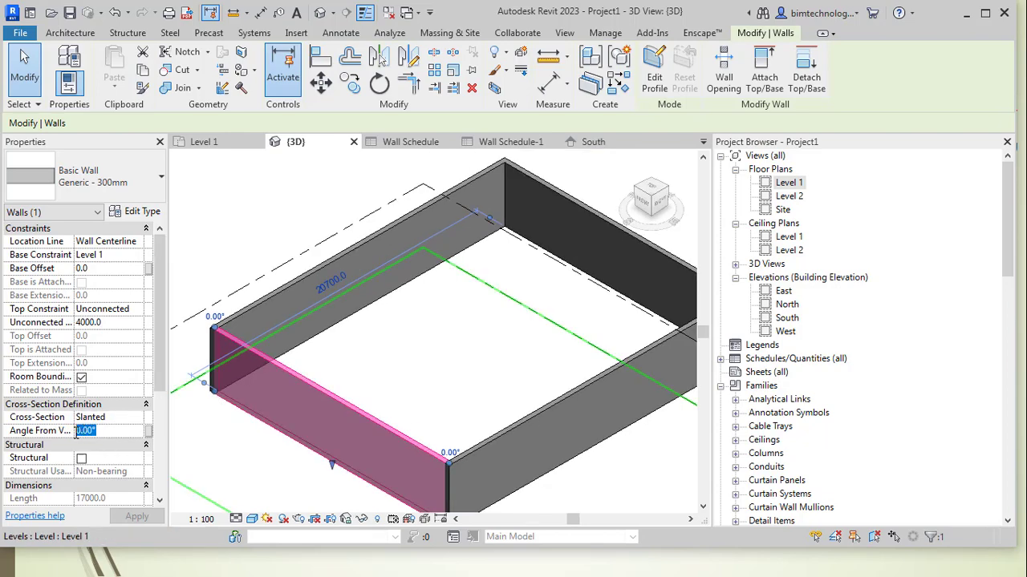
pyautogui.write('45')
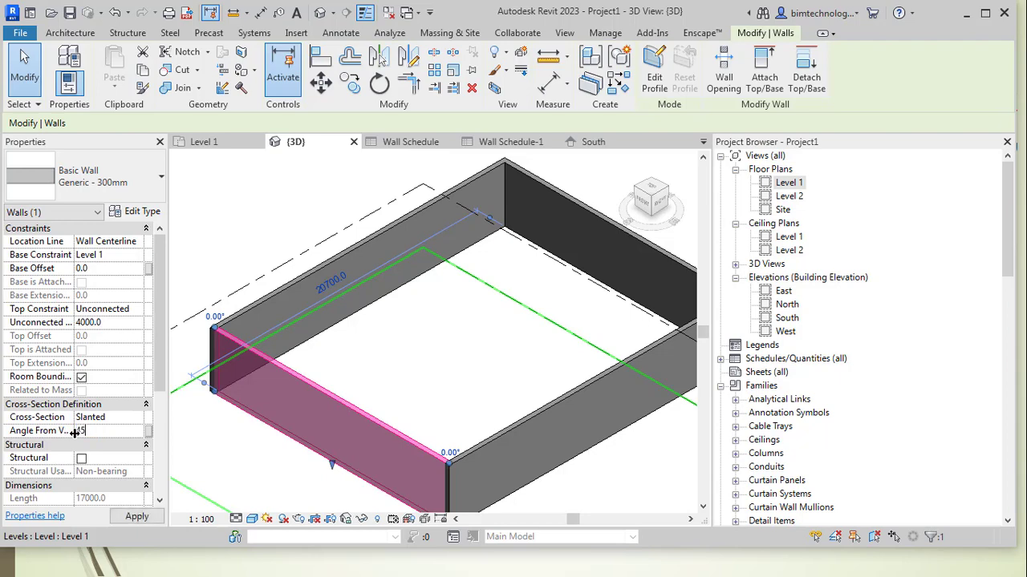
pyautogui.scroll(-2, 417, 378)
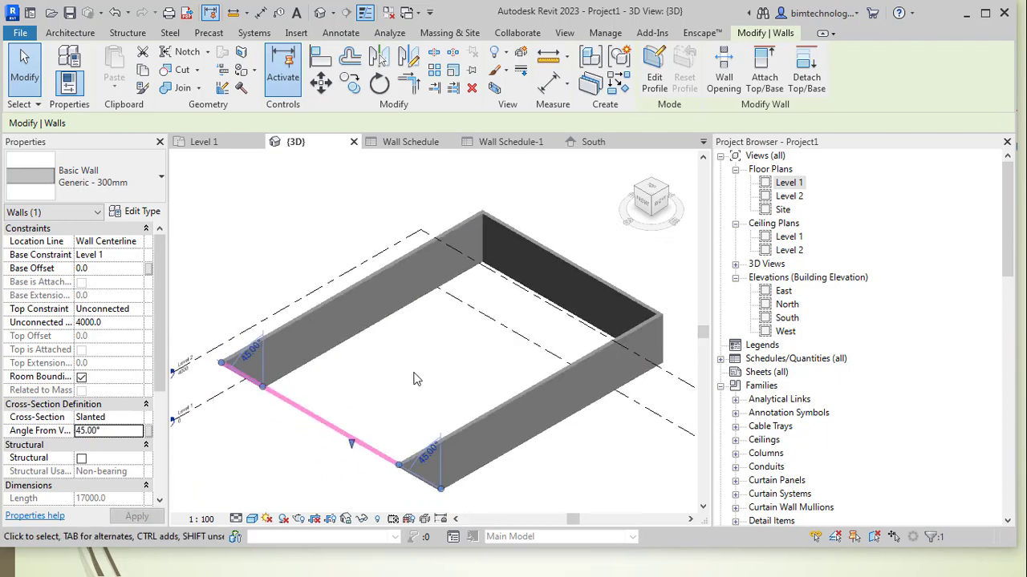
pyautogui.click(113, 432)
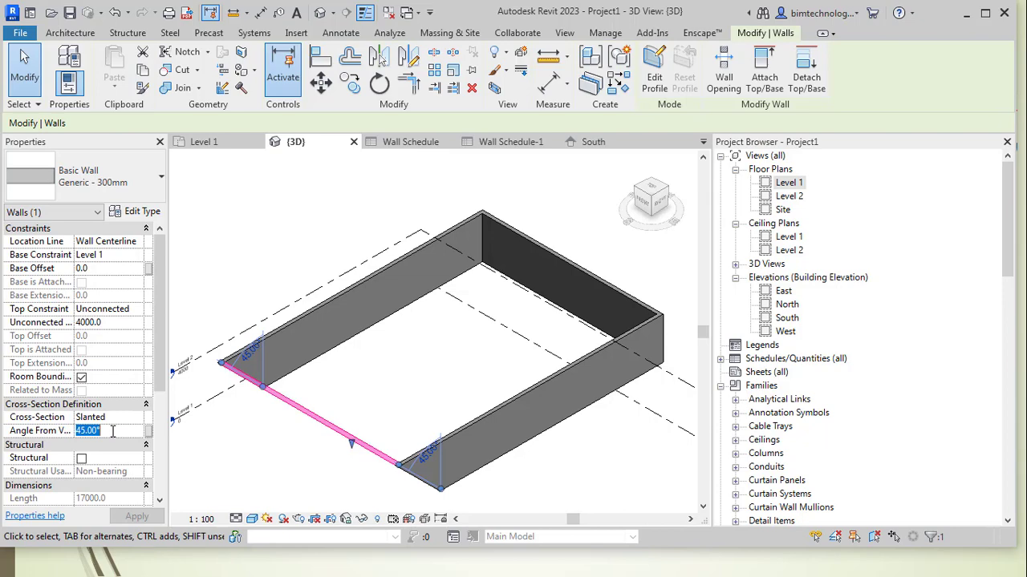
pyautogui.write('-45')
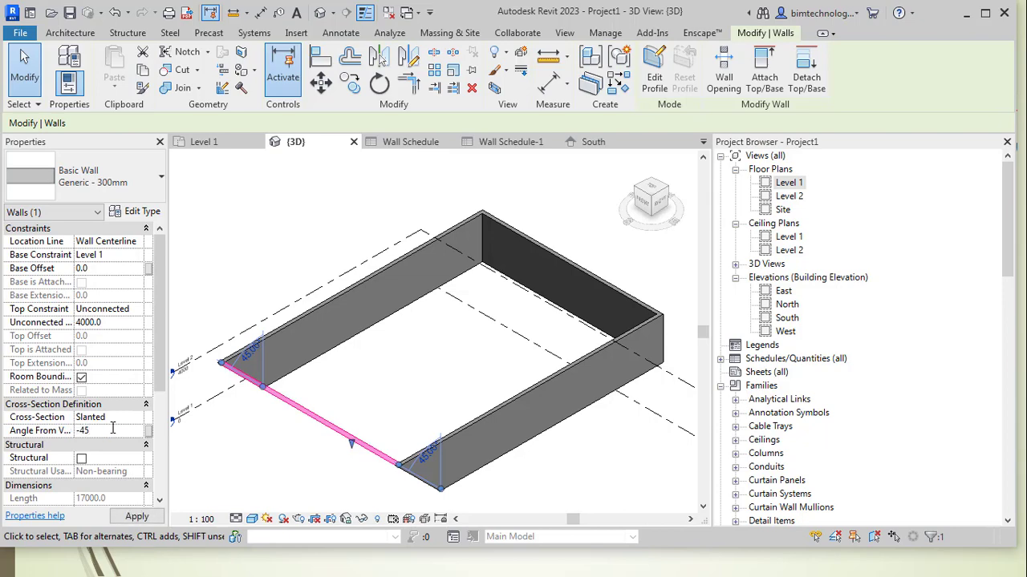
pyautogui.press('Return')
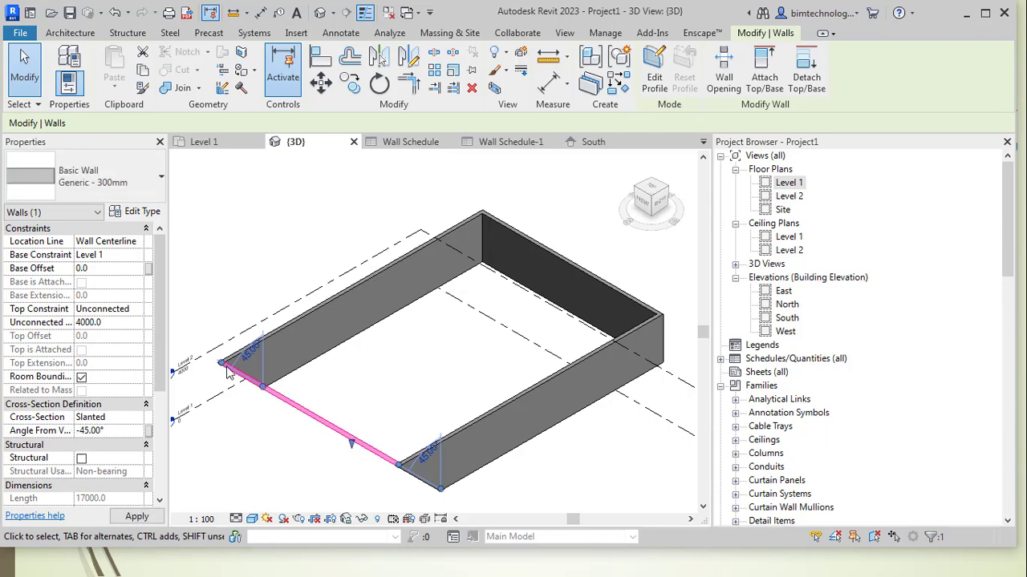
pyautogui.scroll(2, 312, 323)
pyautogui.scroll(3, 312, 322)
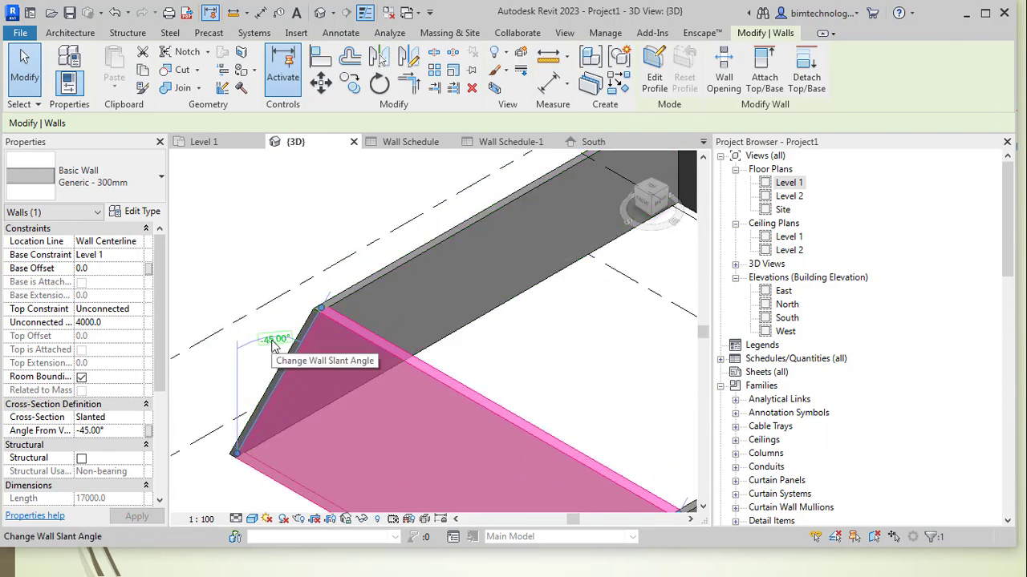
pyautogui.click(273, 342)
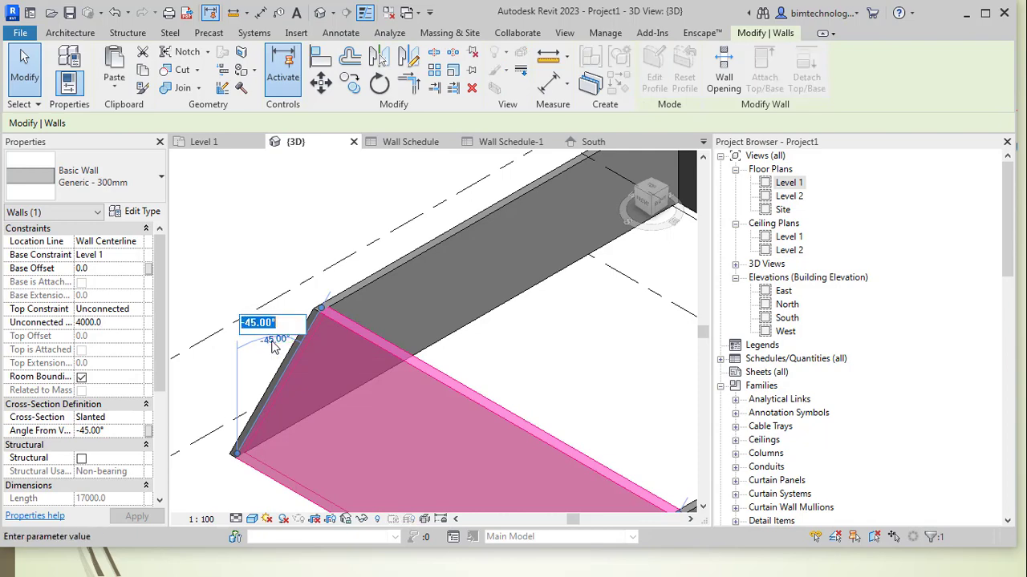
pyautogui.write('15')
pyautogui.press('Return')
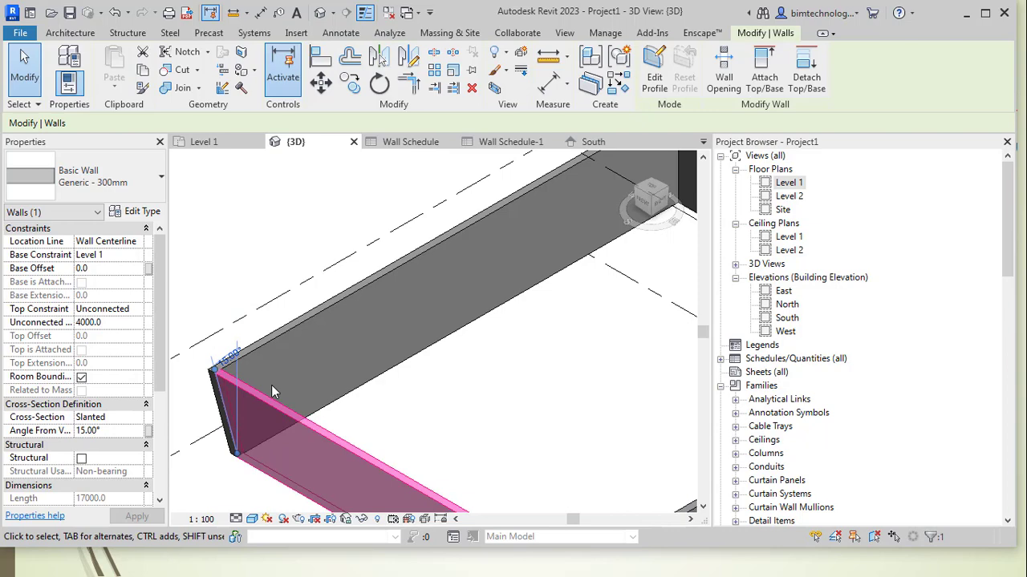
pyautogui.scroll(-4, 271, 385)
pyautogui.click(317, 495)
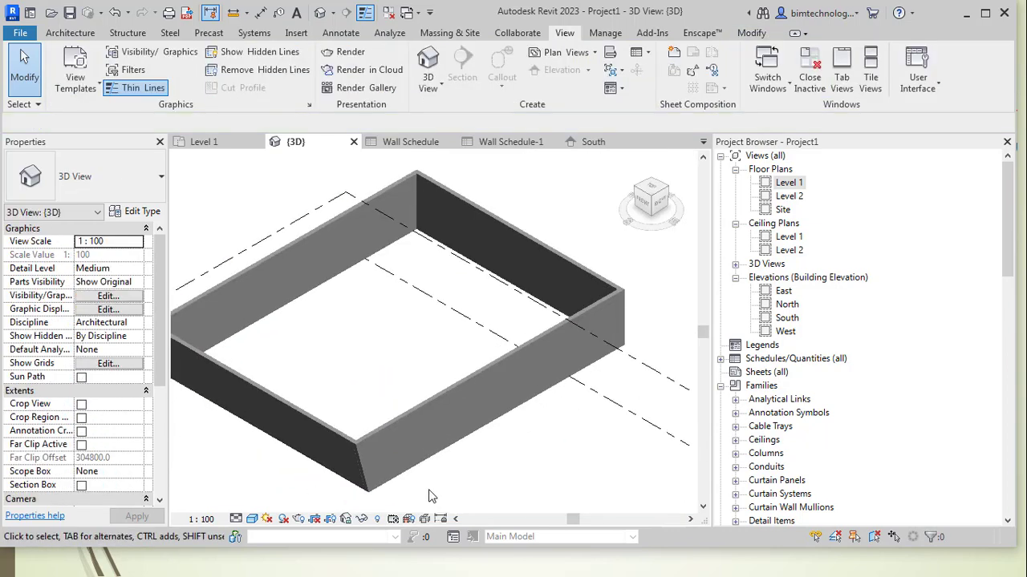
pyautogui.moveTo(470, 485); pyautogui.dragTo(495, 487, button='middle')
pyautogui.scroll(2, 272, 385)
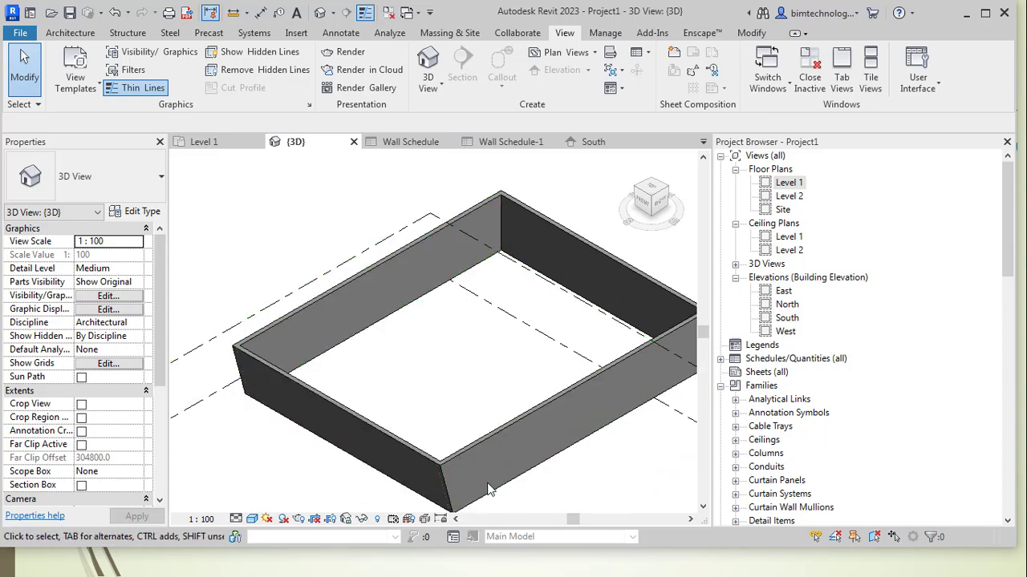
pyautogui.scroll(2, 377, 440)
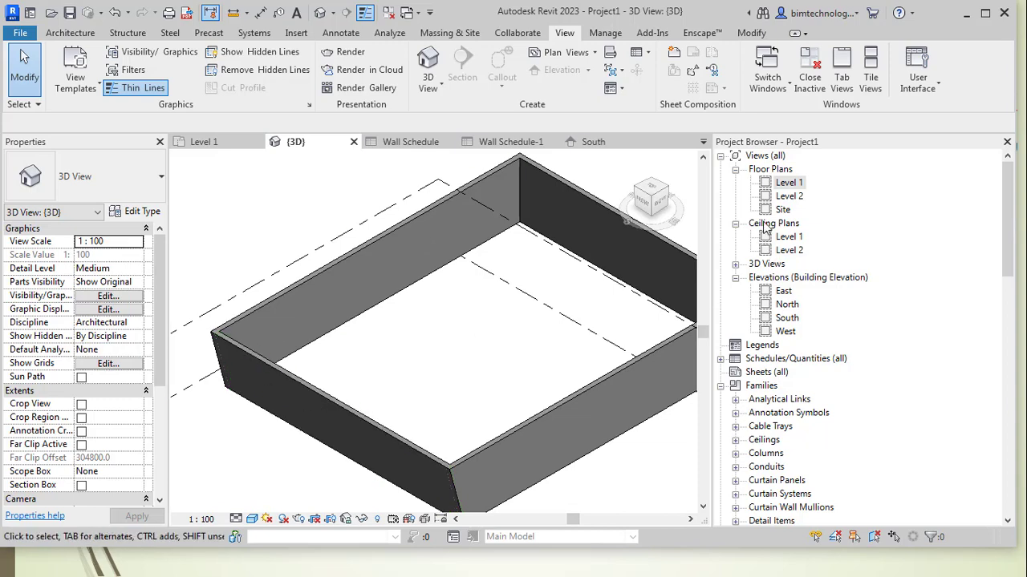
# Place an M_Single-Flush 0915 x 2134mm door mid-way along the bottom wall in Level 1, then view it in 3D
pyautogui.click(789, 182)
pyautogui.doubleClick(792, 184)
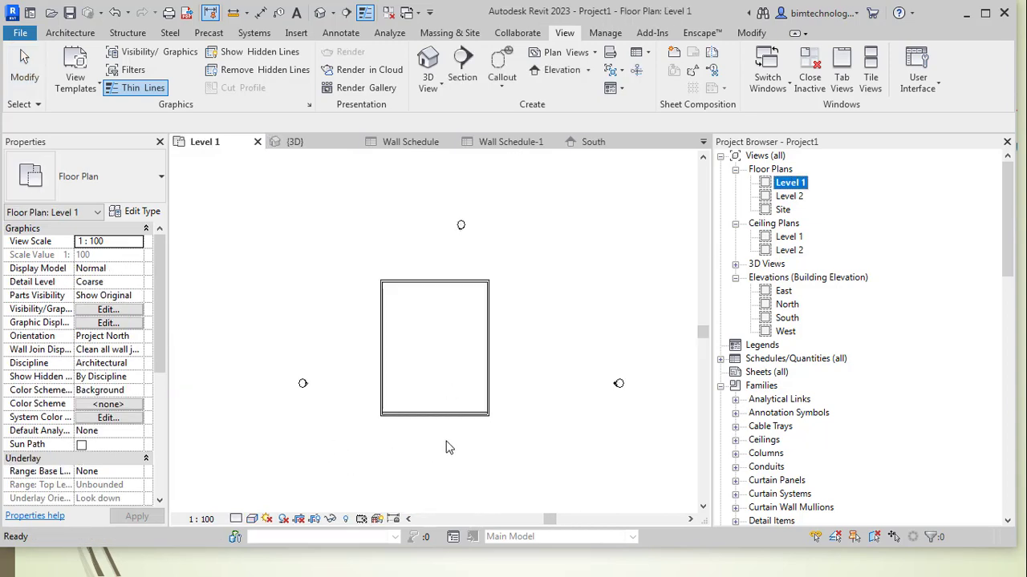
pyautogui.scroll(4, 453, 433)
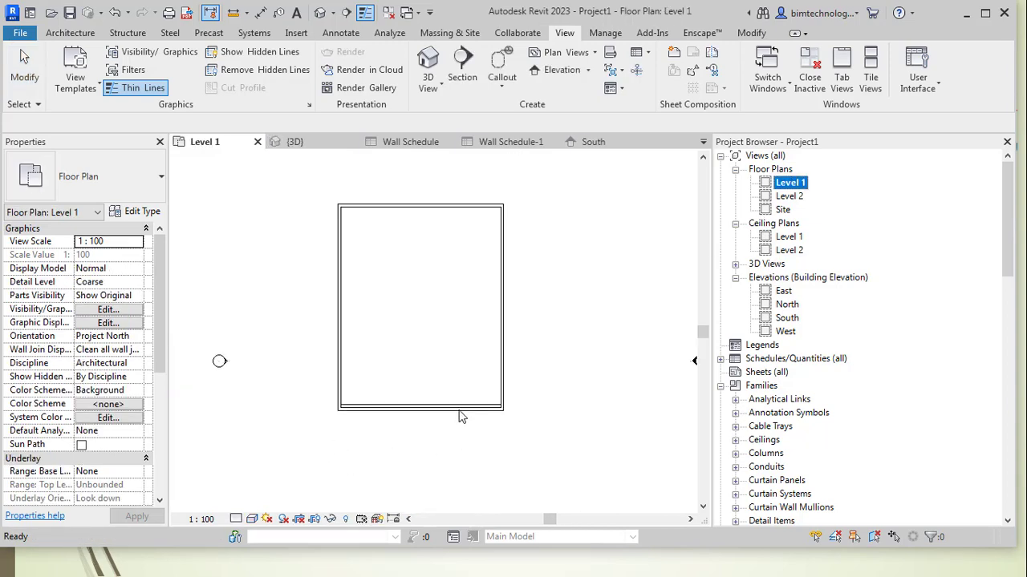
pyautogui.click(69, 32)
pyautogui.click(93, 71)
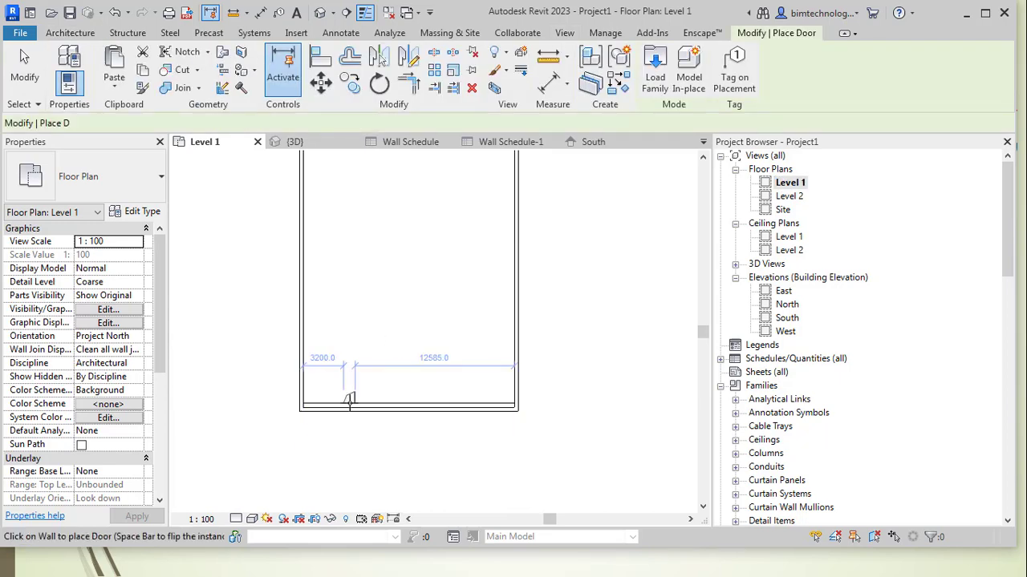
pyautogui.click(407, 412)
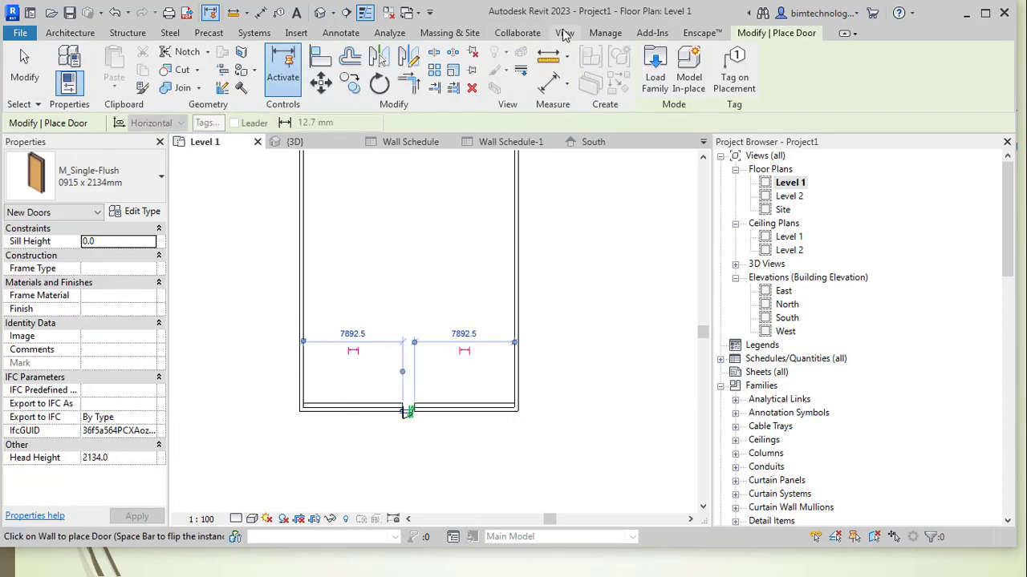
pyautogui.click(295, 142)
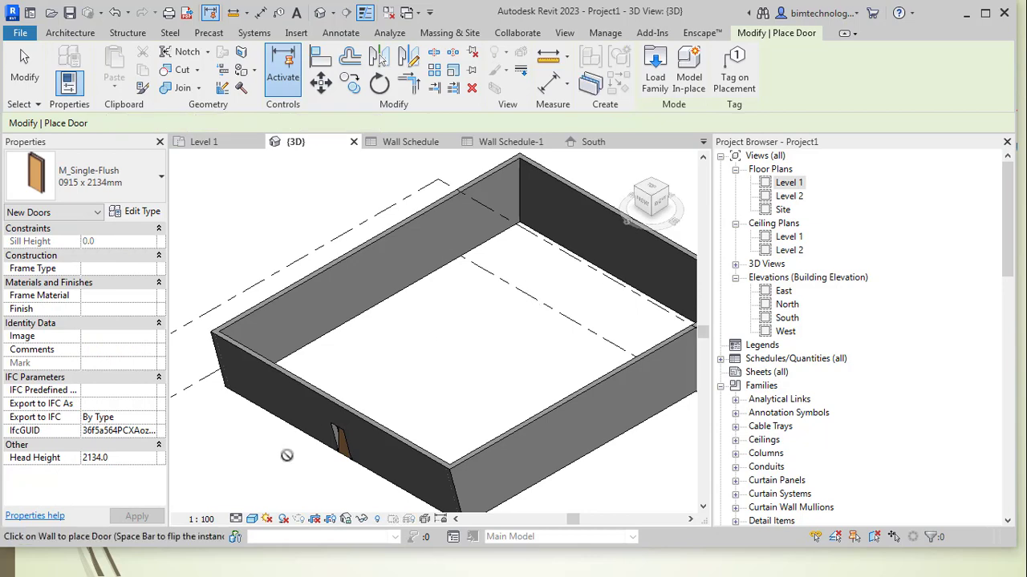
pyautogui.scroll(5, 326, 468)
pyautogui.scroll(2, 339, 467)
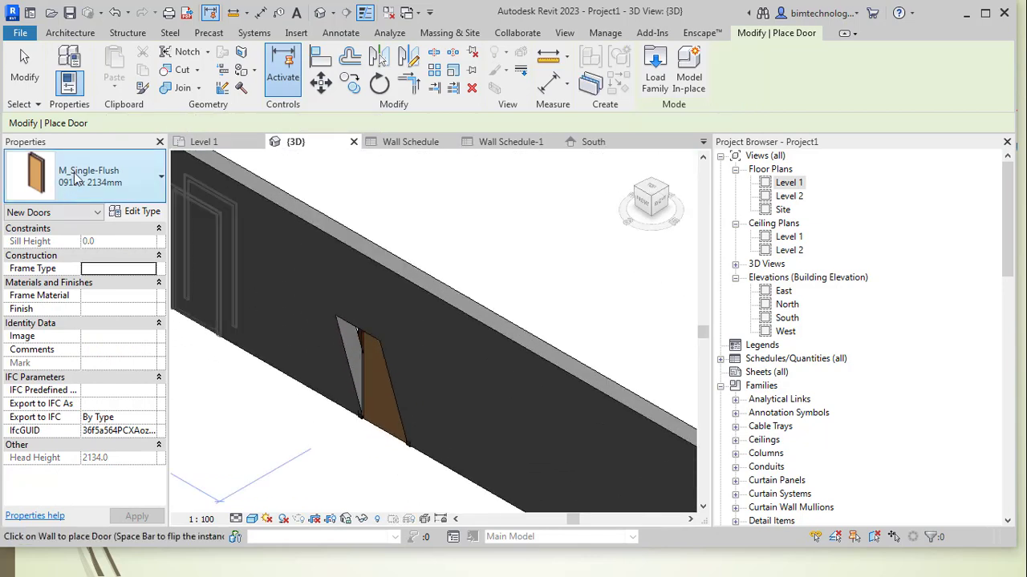
# Set the new door's Orientation to Slanted so it tilts with the wall
pyautogui.click(12, 71)
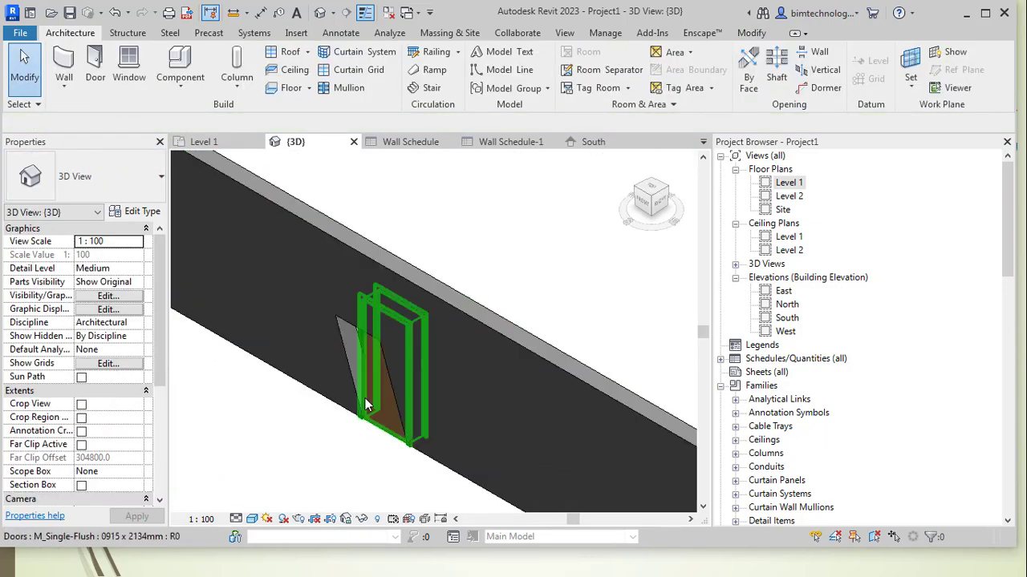
pyautogui.click(368, 400)
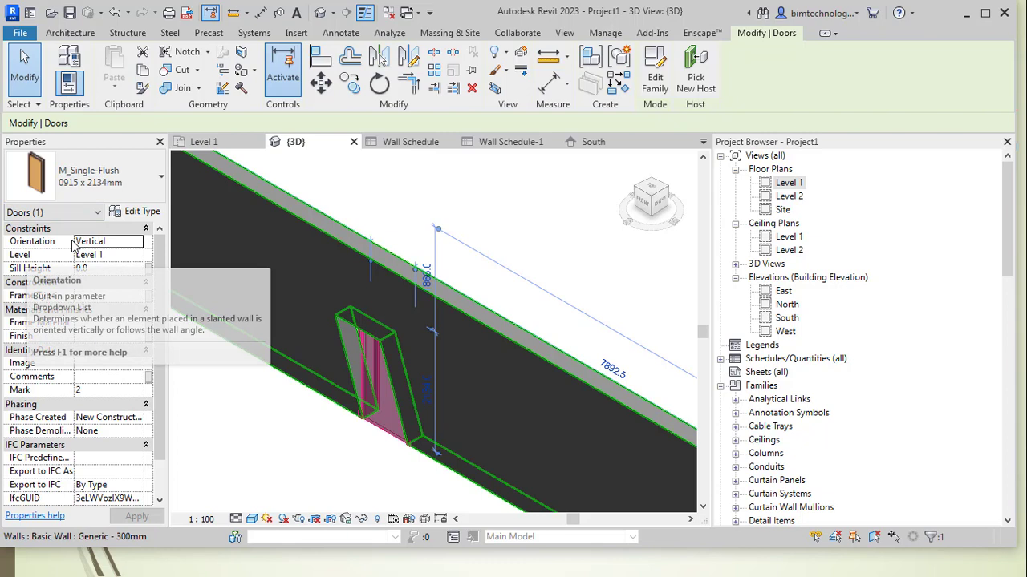
pyautogui.click(138, 244)
pyautogui.click(137, 241)
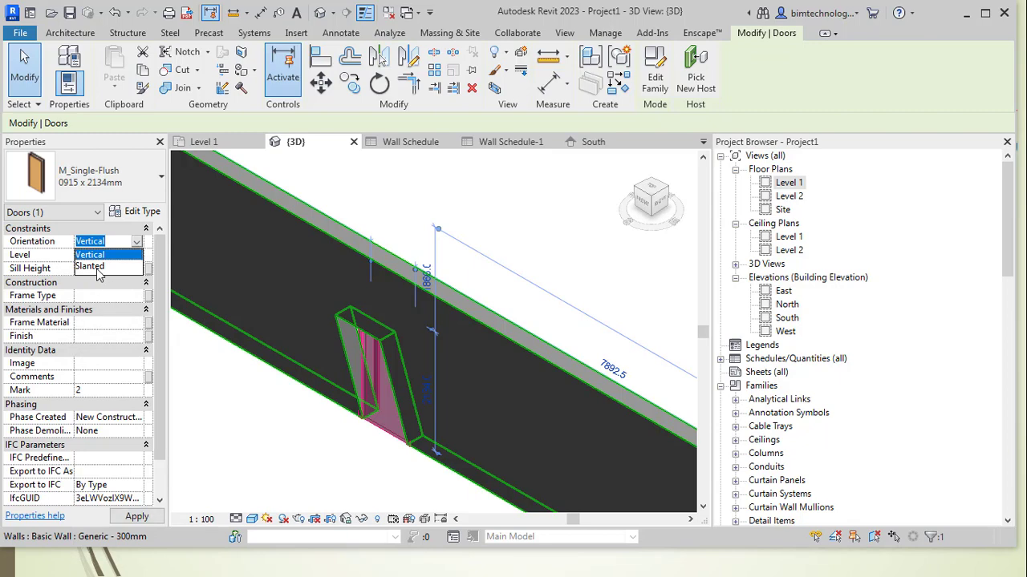
pyautogui.click(95, 268)
pyautogui.press('Escape')
# Zoom out and launch the Window placement tool
pyautogui.scroll(-3, 337, 449)
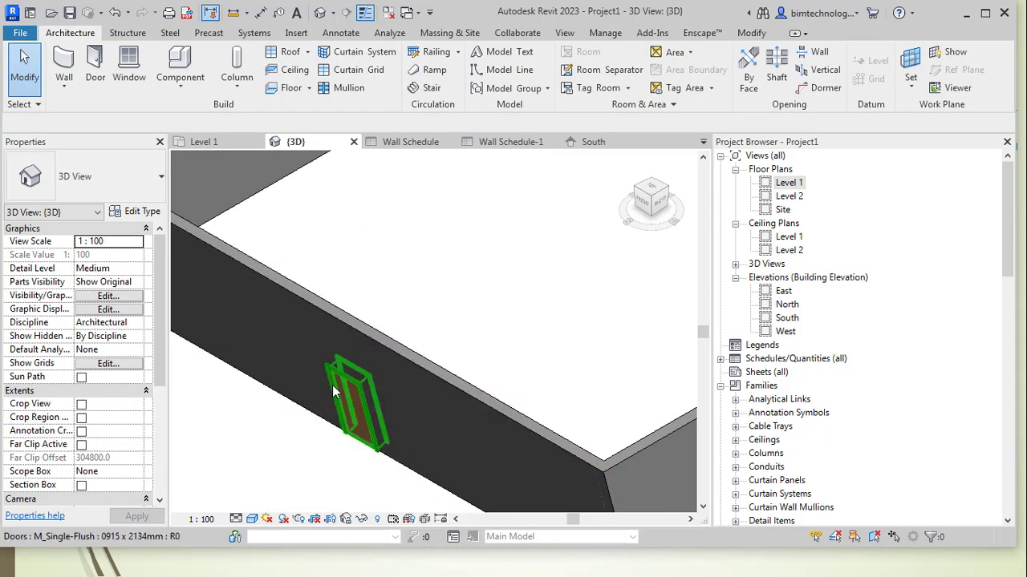
pyautogui.scroll(-3, 378, 415)
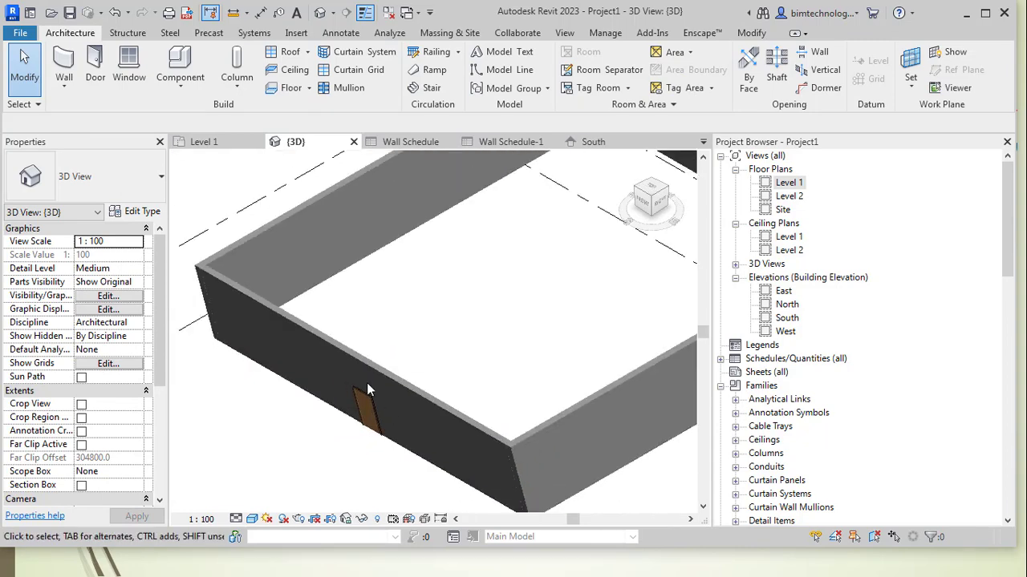
pyautogui.click(127, 77)
# Place an M_Window-Casement-Double 850 x 900mm window in the slanted front wall
pyautogui.click(105, 176)
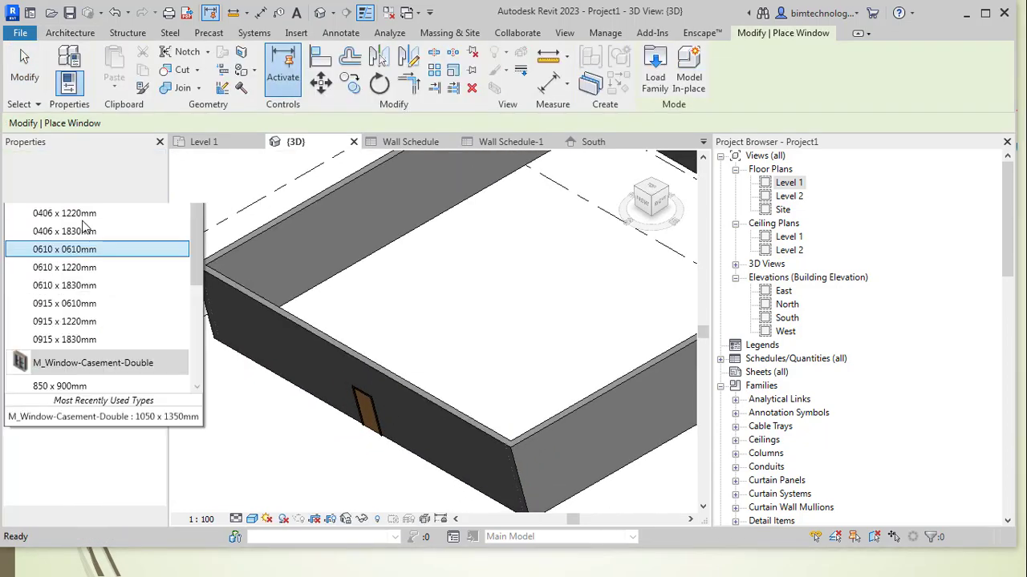
pyautogui.click(90, 449)
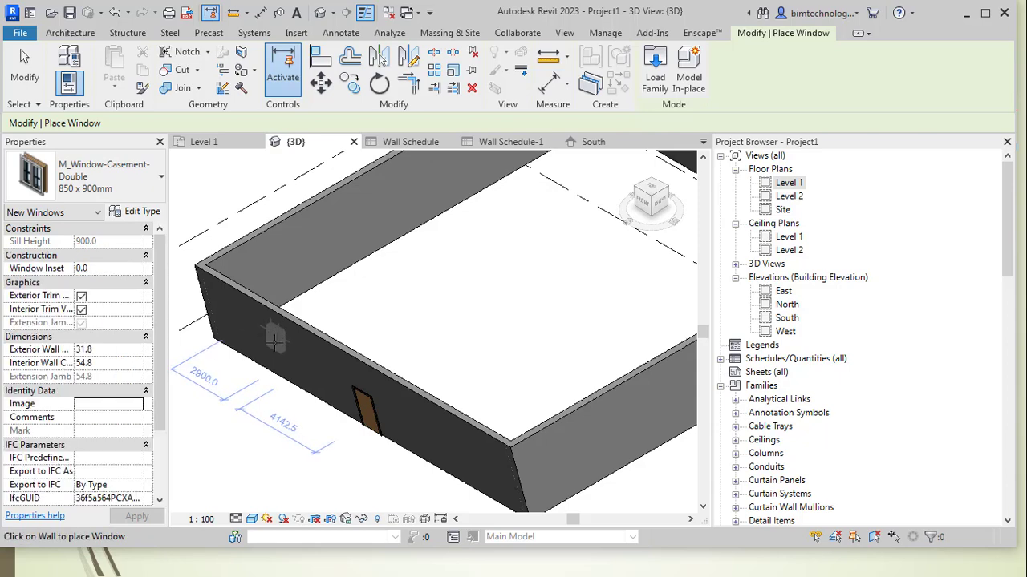
pyautogui.scroll(5, 271, 341)
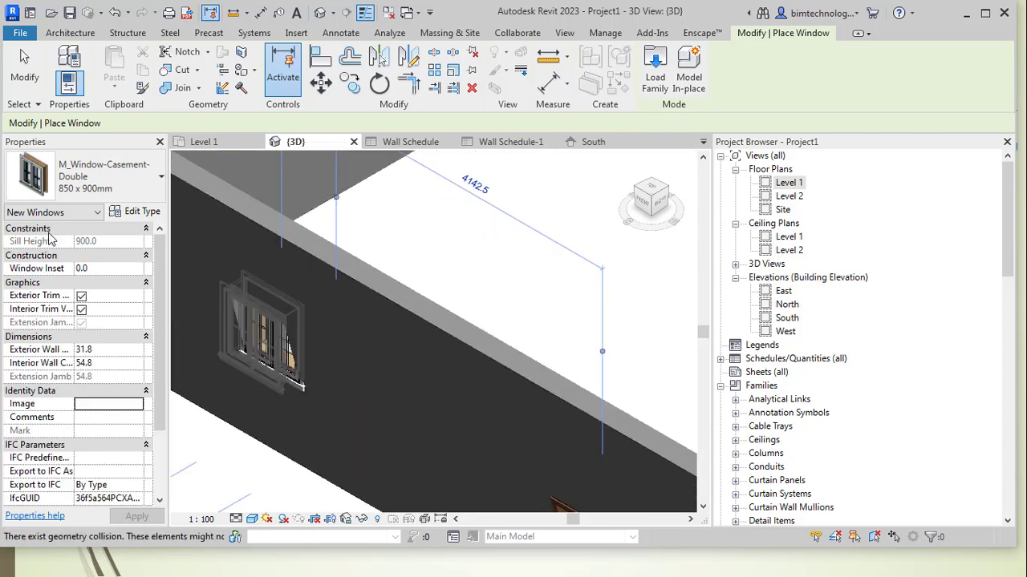
pyautogui.click(24, 70)
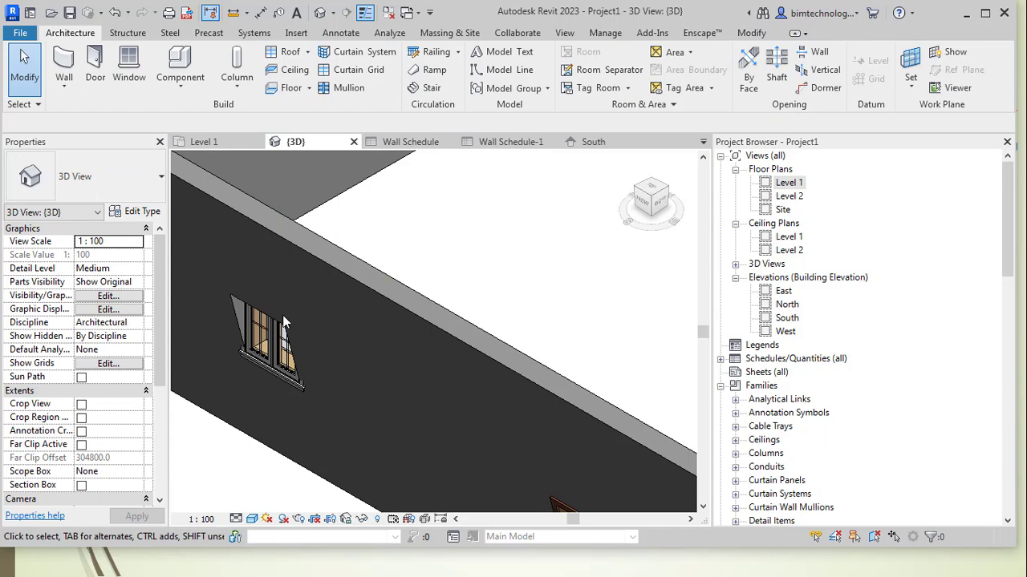
# Set the window's Orientation to Slanted so it leans with the wall
pyautogui.click(269, 346)
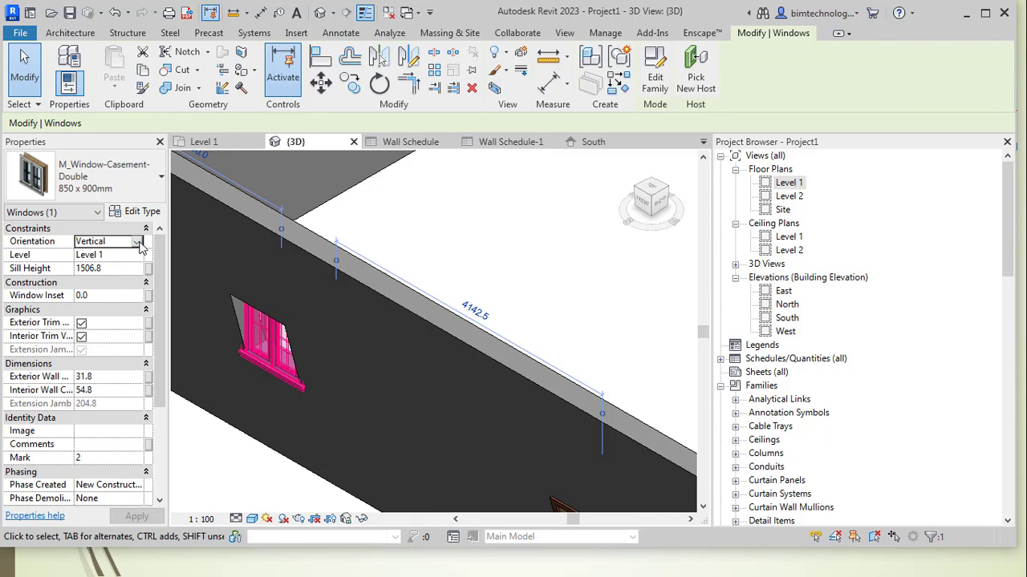
pyautogui.click(140, 243)
pyautogui.click(113, 268)
pyautogui.click(526, 283)
pyautogui.scroll(-8, 384, 308)
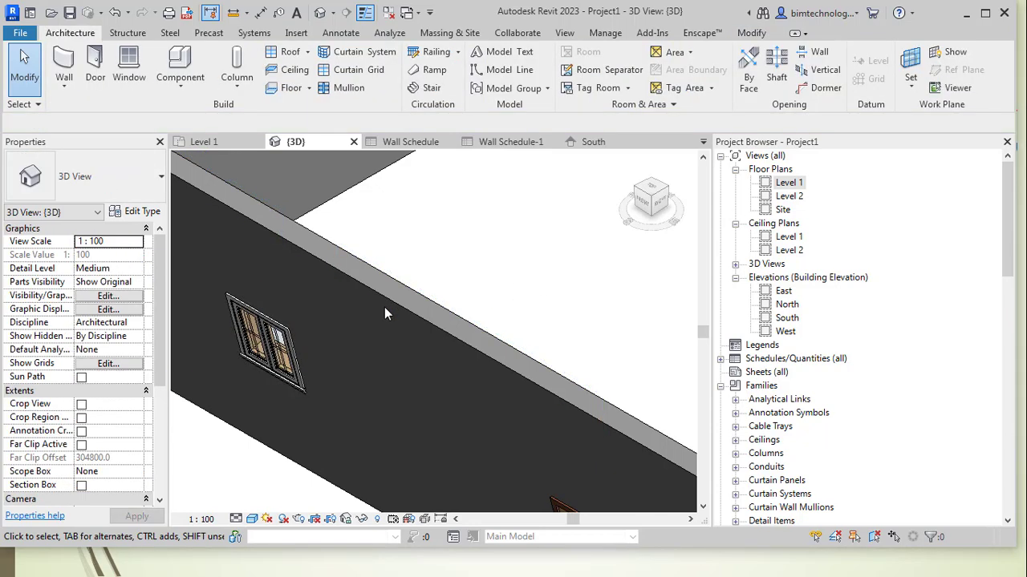
pyautogui.scroll(2, 401, 358)
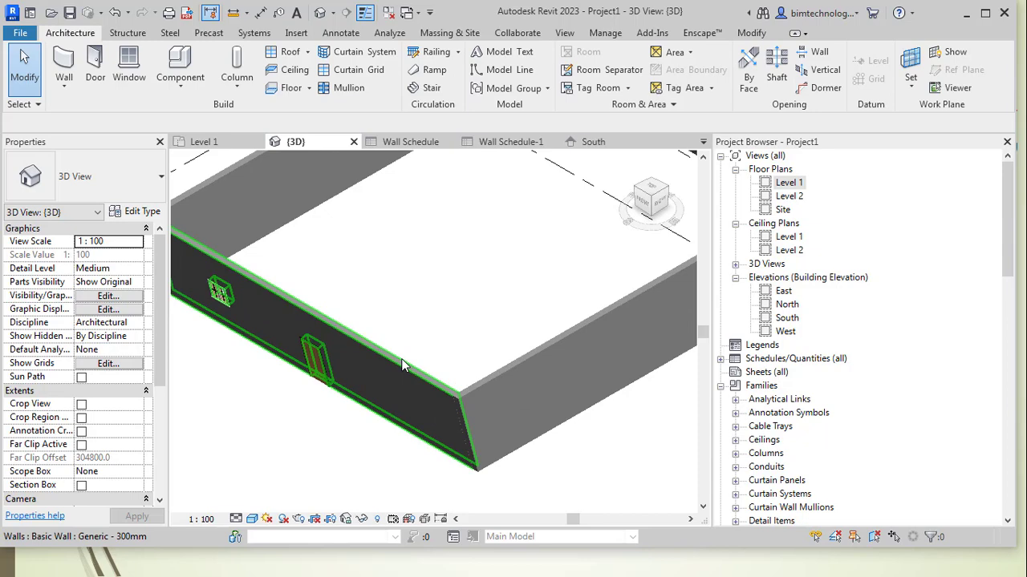
# Change the slanted front wall's type to Basic Wall : CW 102-50-100p
pyautogui.click(401, 359)
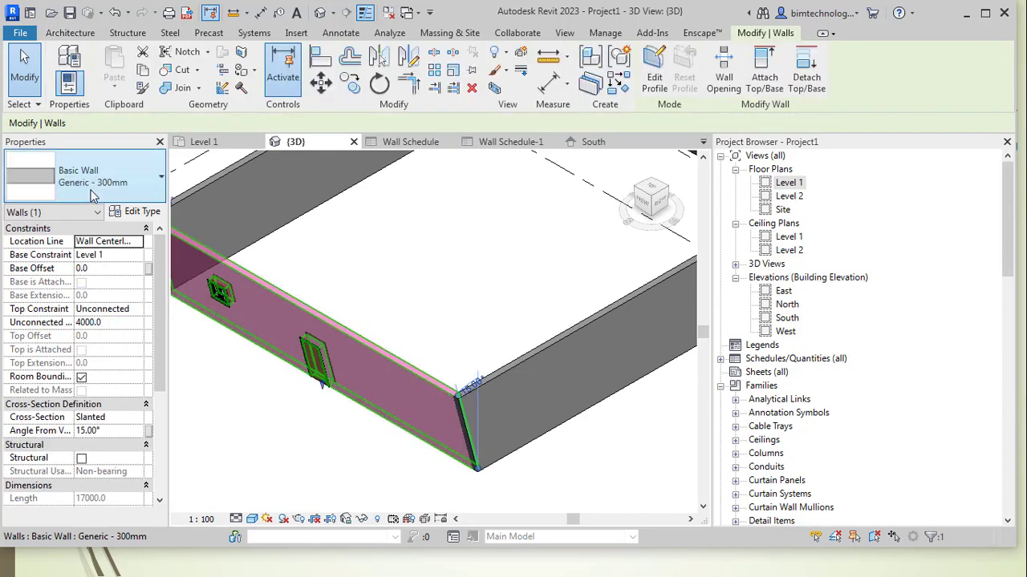
pyautogui.click(90, 183)
pyautogui.scroll(5, 60, 287)
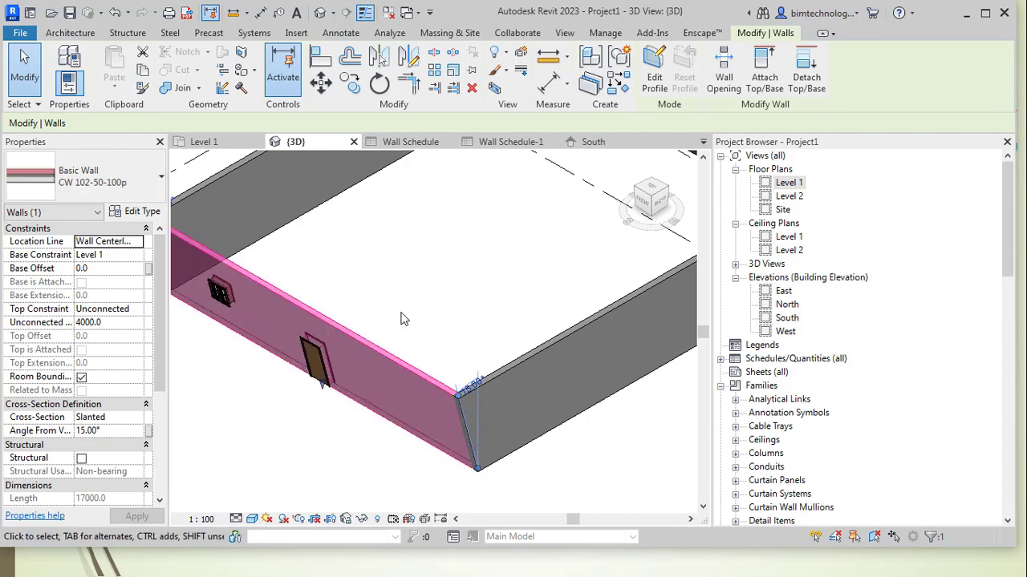
pyautogui.click(405, 321)
pyautogui.scroll(-2, 407, 329)
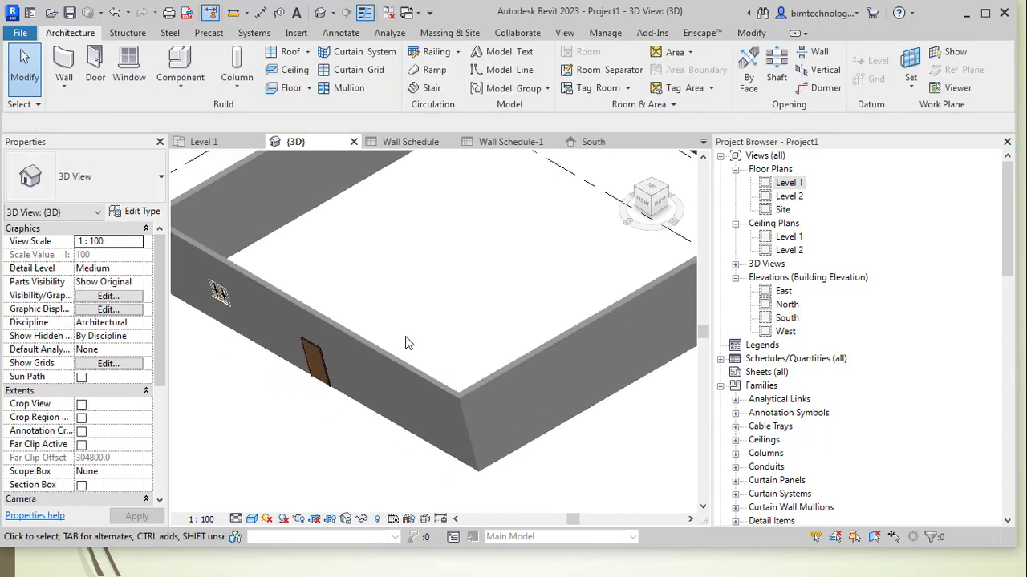
pyautogui.scroll(2, 527, 362)
# Give the side wall a Slanted cross-section at 45.00° from vertical, then orbit and reselect it
pyautogui.click(528, 366)
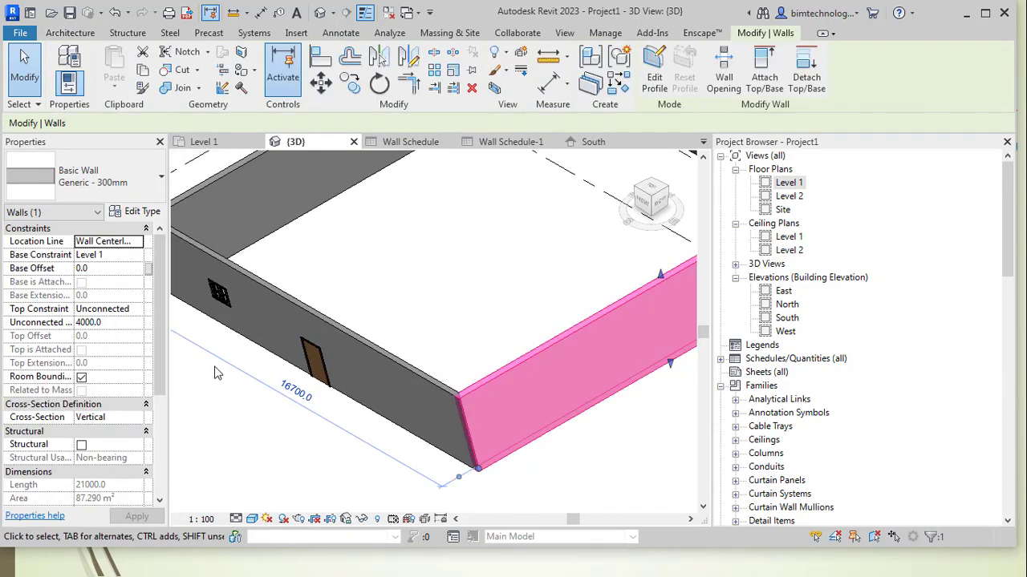
pyautogui.click(143, 417)
pyautogui.click(128, 418)
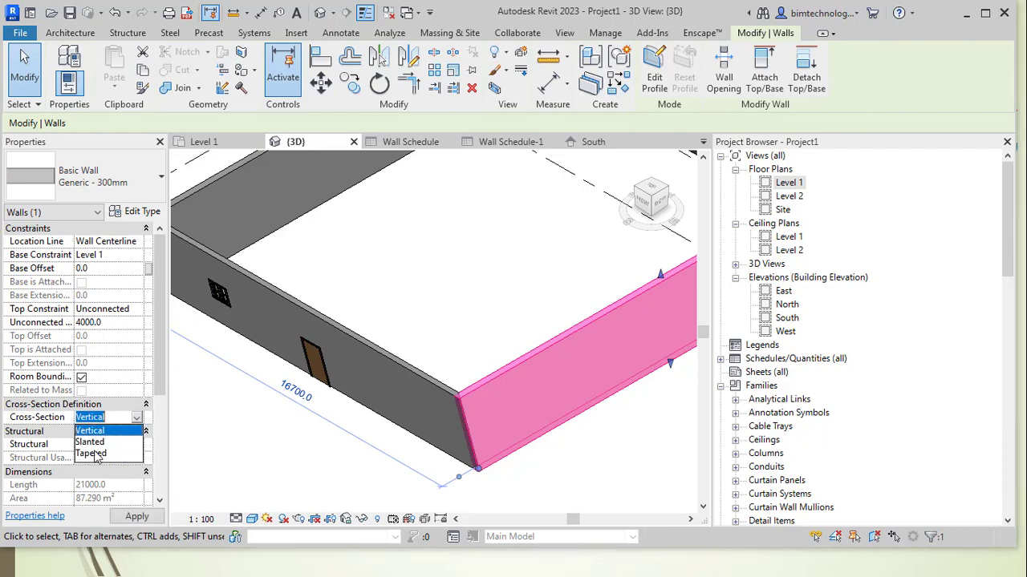
pyautogui.click(101, 444)
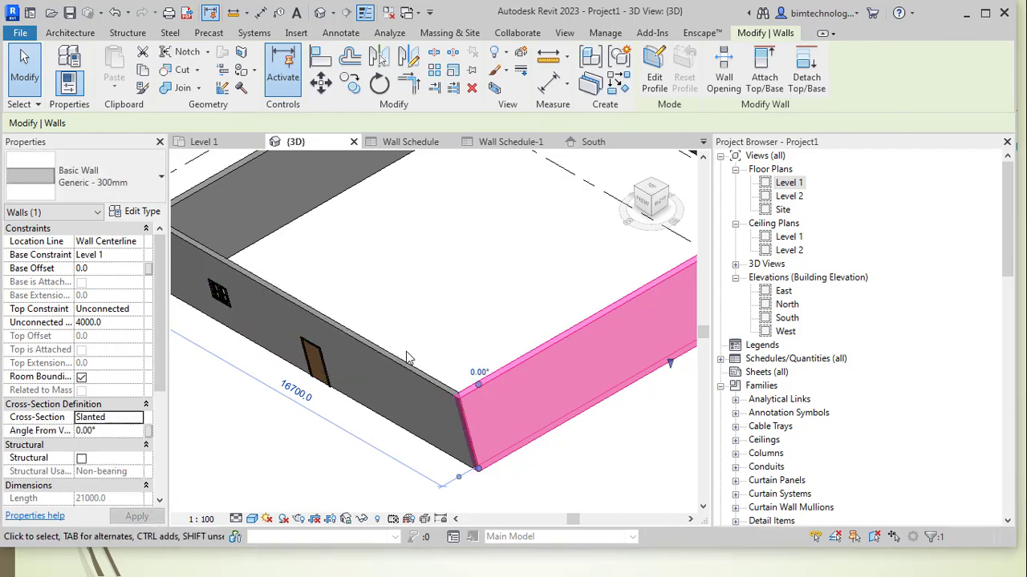
pyautogui.click(482, 368)
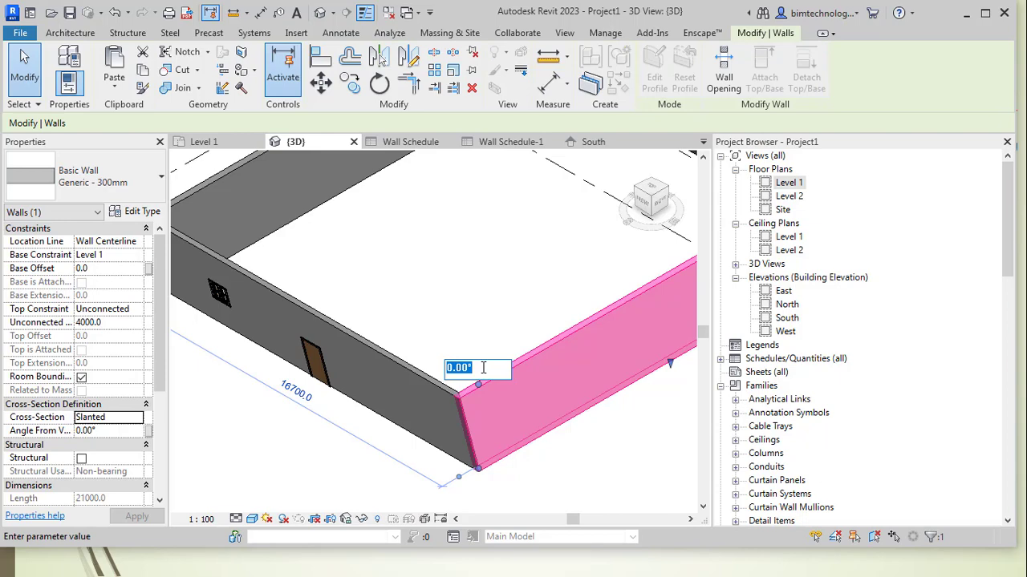
pyautogui.write('45')
pyautogui.press('Return')
pyautogui.click(321, 486)
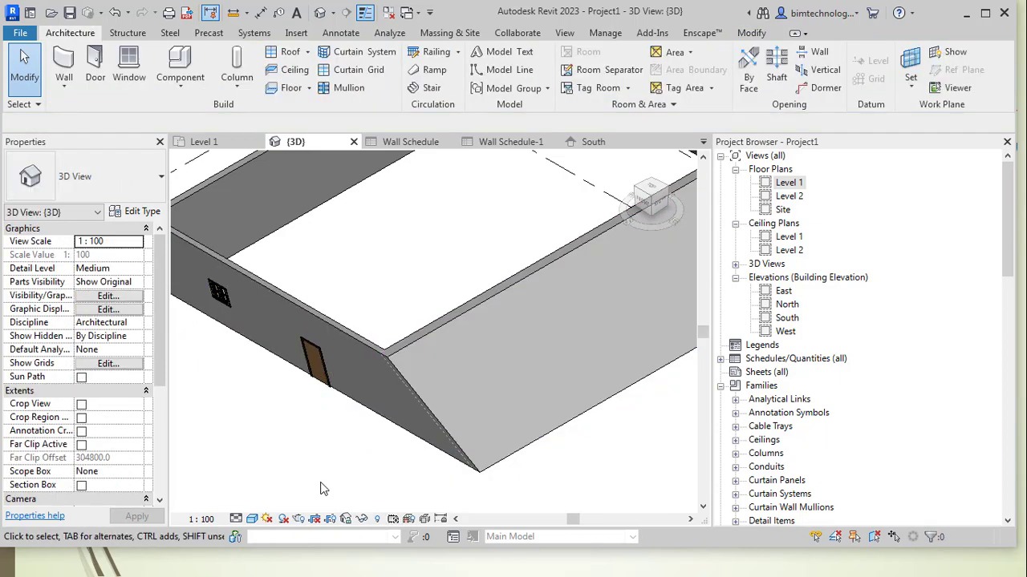
pyautogui.keyDown('shift'); pyautogui.moveTo(321, 486); pyautogui.dragTo(421, 353, button='middle'); pyautogui.keyUp('shift')
pyautogui.click(426, 353)
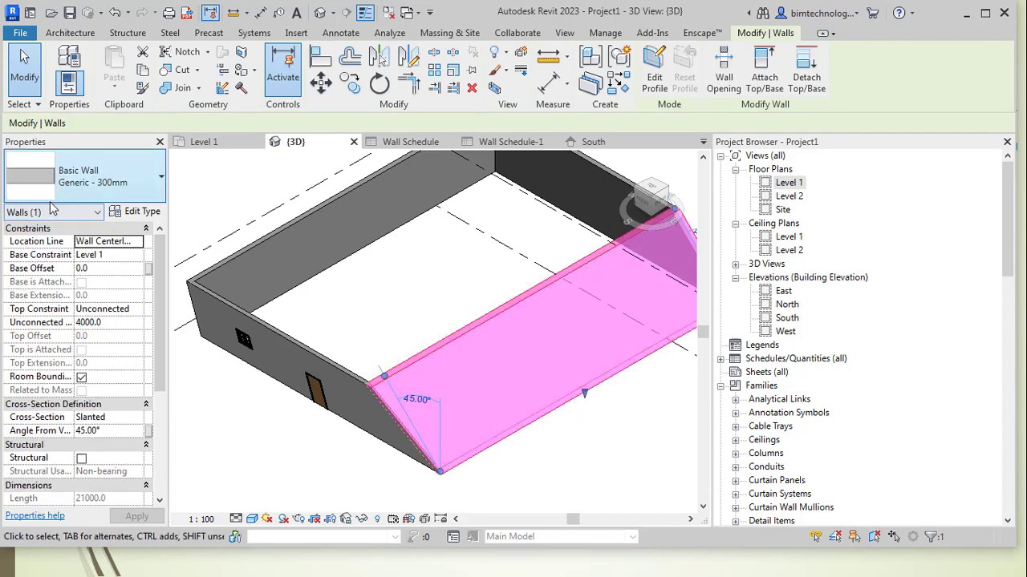
# Change the sloped side wall's type to Curtain Wall
pyautogui.click(89, 178)
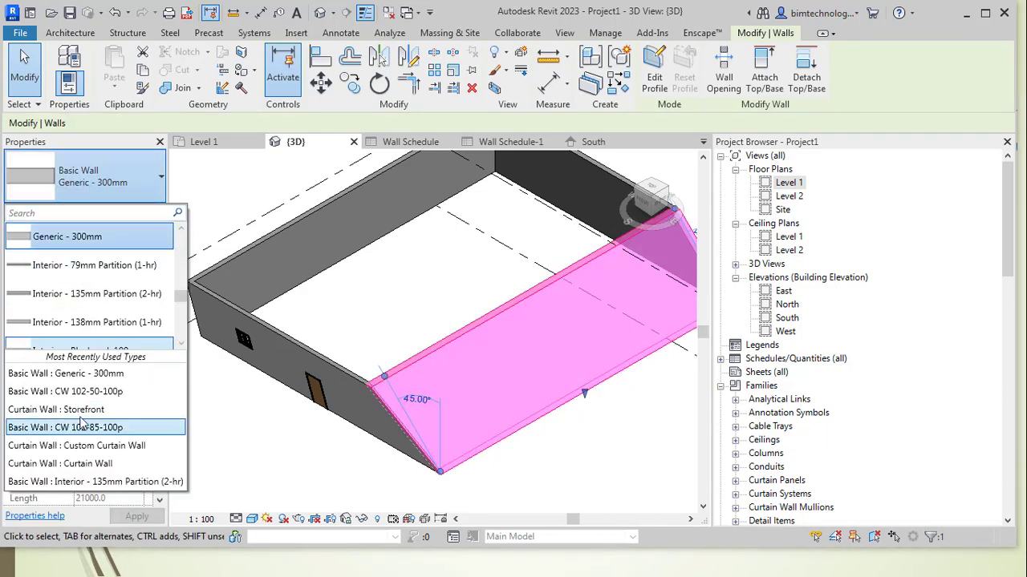
pyautogui.click(88, 464)
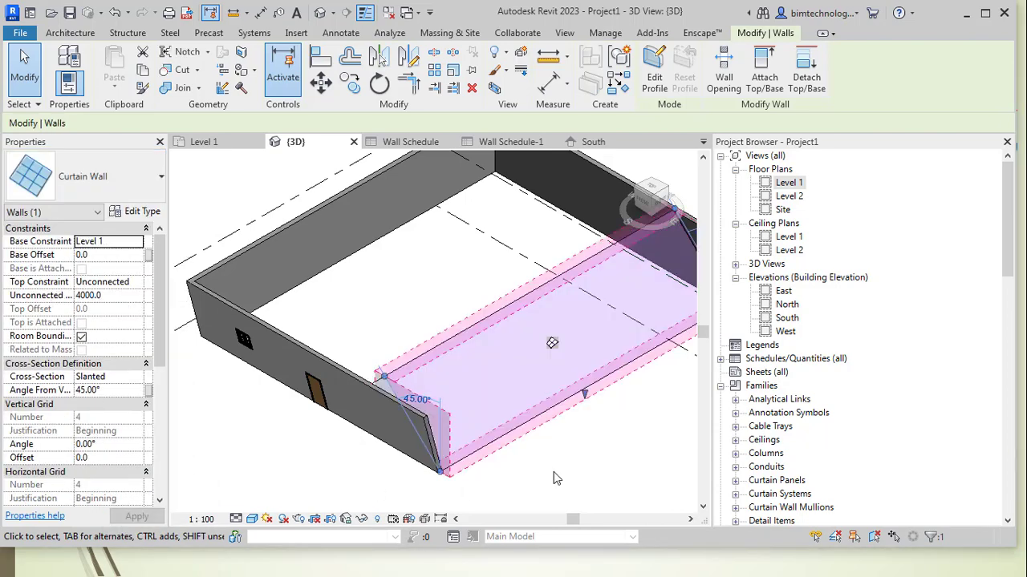
pyautogui.click(557, 479)
# Switch the curtain wall to Curtain Wall : Storefront and orbit to inspect its mullions
pyautogui.click(550, 345)
pyautogui.click(128, 186)
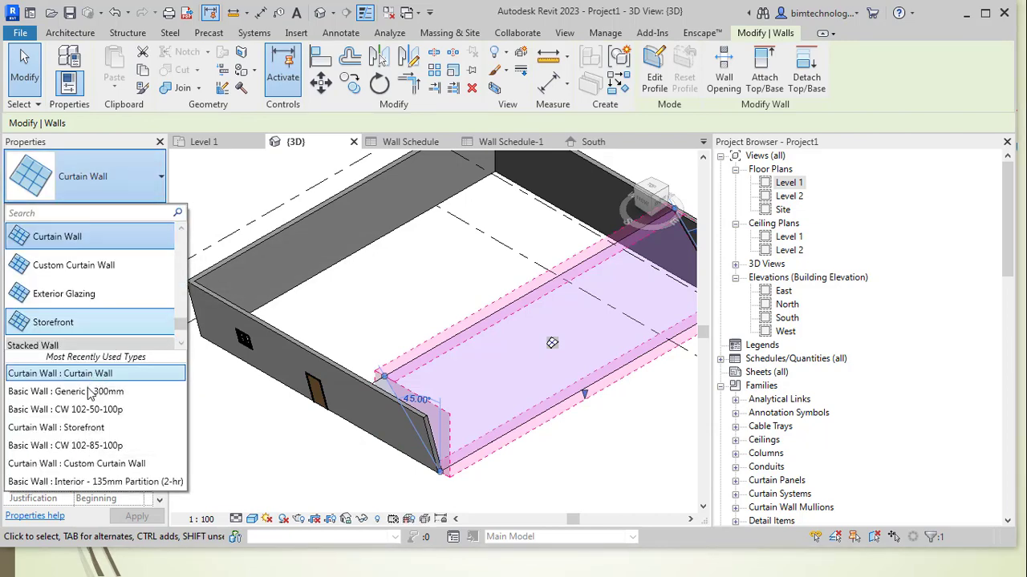
pyautogui.click(100, 428)
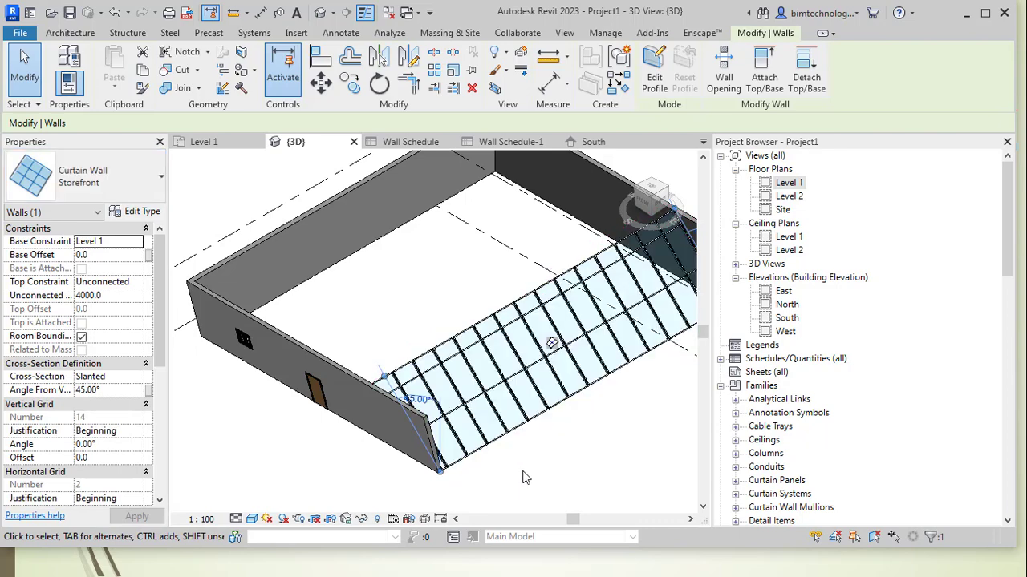
pyautogui.click(526, 477)
pyautogui.keyDown('shift'); pyautogui.moveTo(525, 477); pyautogui.dragTo(551, 277, button='middle'); pyautogui.keyUp('shift')
pyautogui.scroll(3, 562, 319)
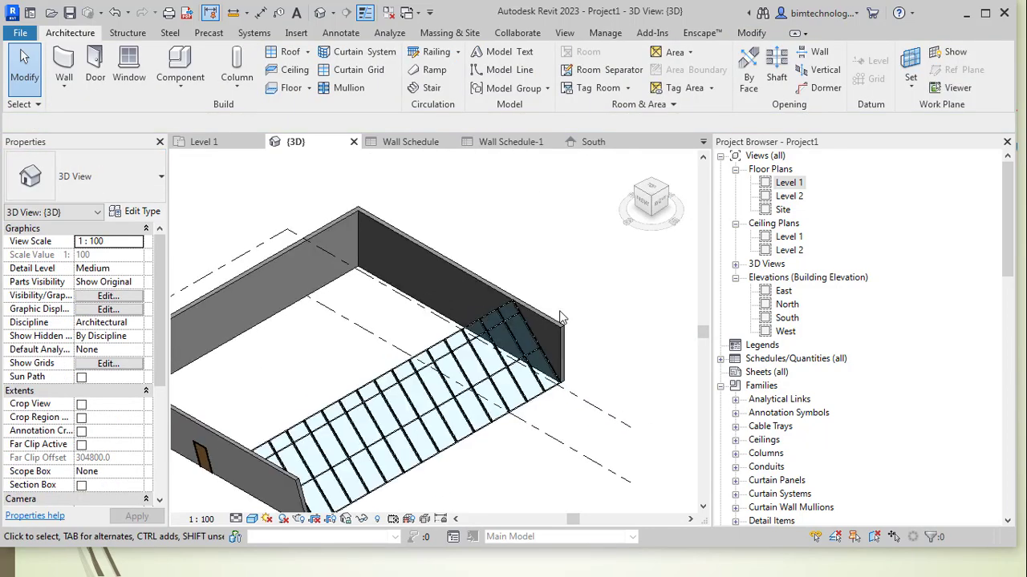
pyautogui.scroll(2, 561, 318)
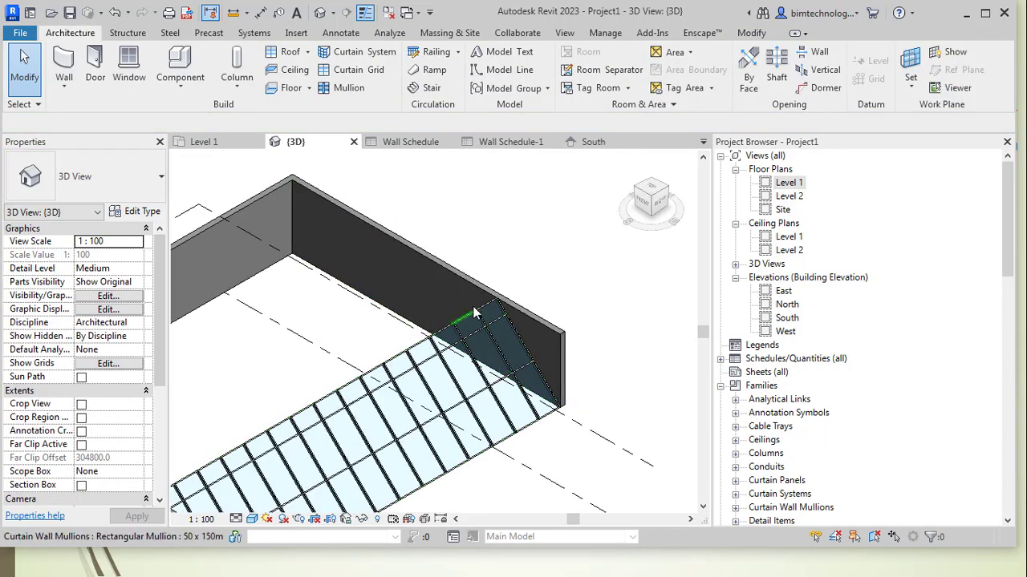
pyautogui.press('Tab')
pyautogui.press('Tab')
pyautogui.click(519, 318)
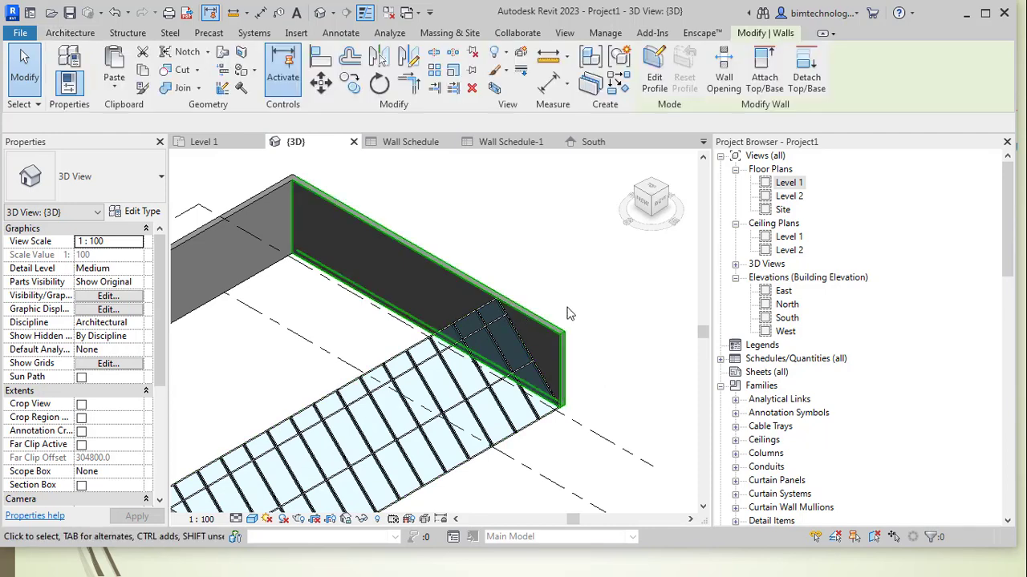
pyautogui.press('Escape')
pyautogui.scroll(-2, 567, 313)
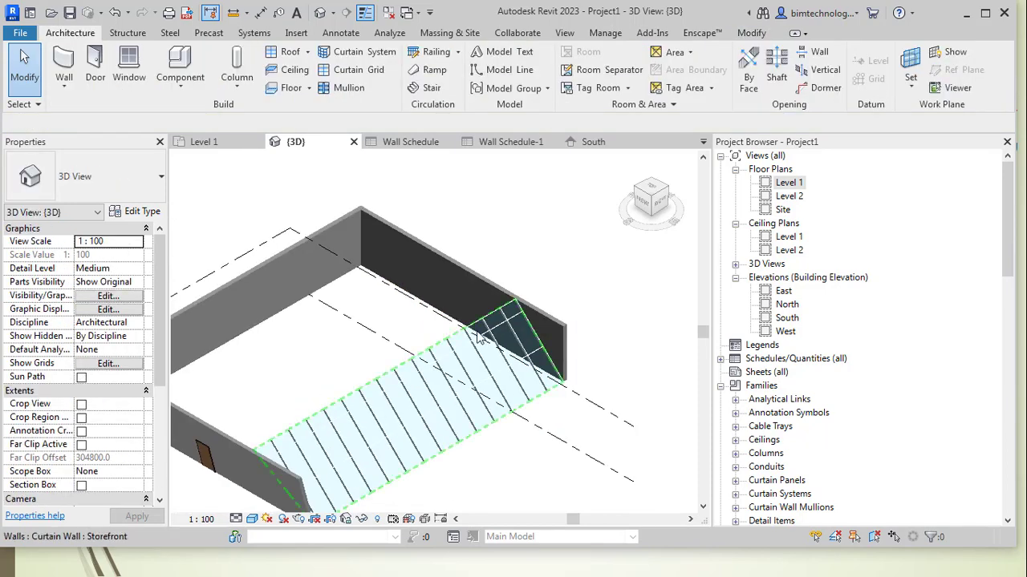
pyautogui.click(232, 442)
pyautogui.keyDown('shift'); pyautogui.moveTo(231, 442); pyautogui.dragTo(551, 419, button='middle'); pyautogui.keyUp('shift')
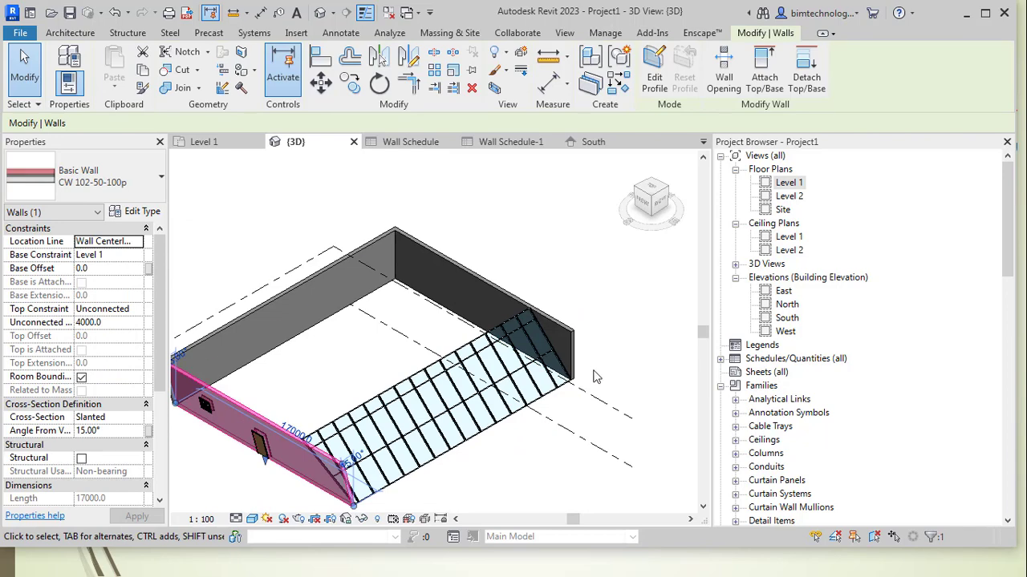
pyautogui.click(594, 324)
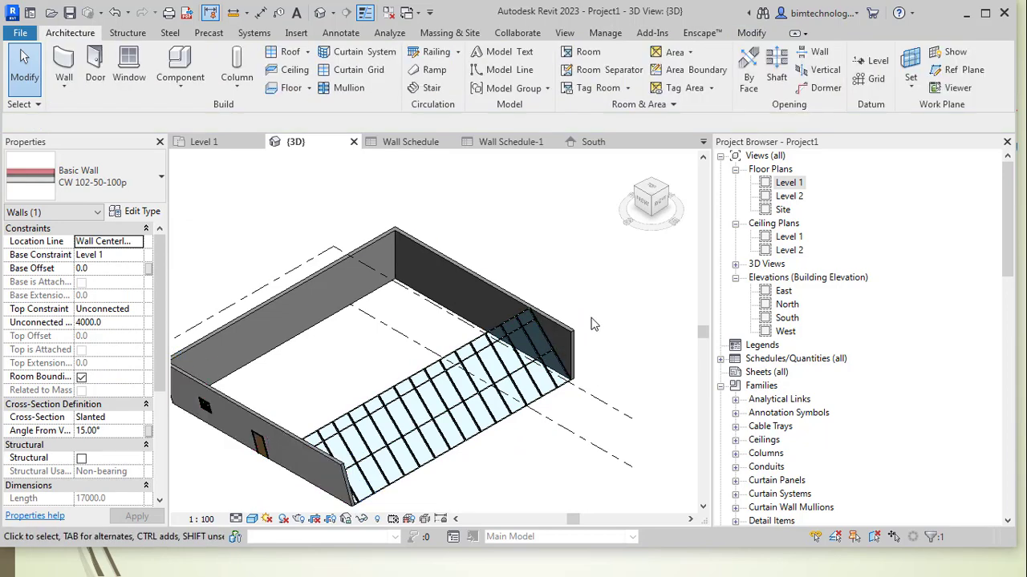